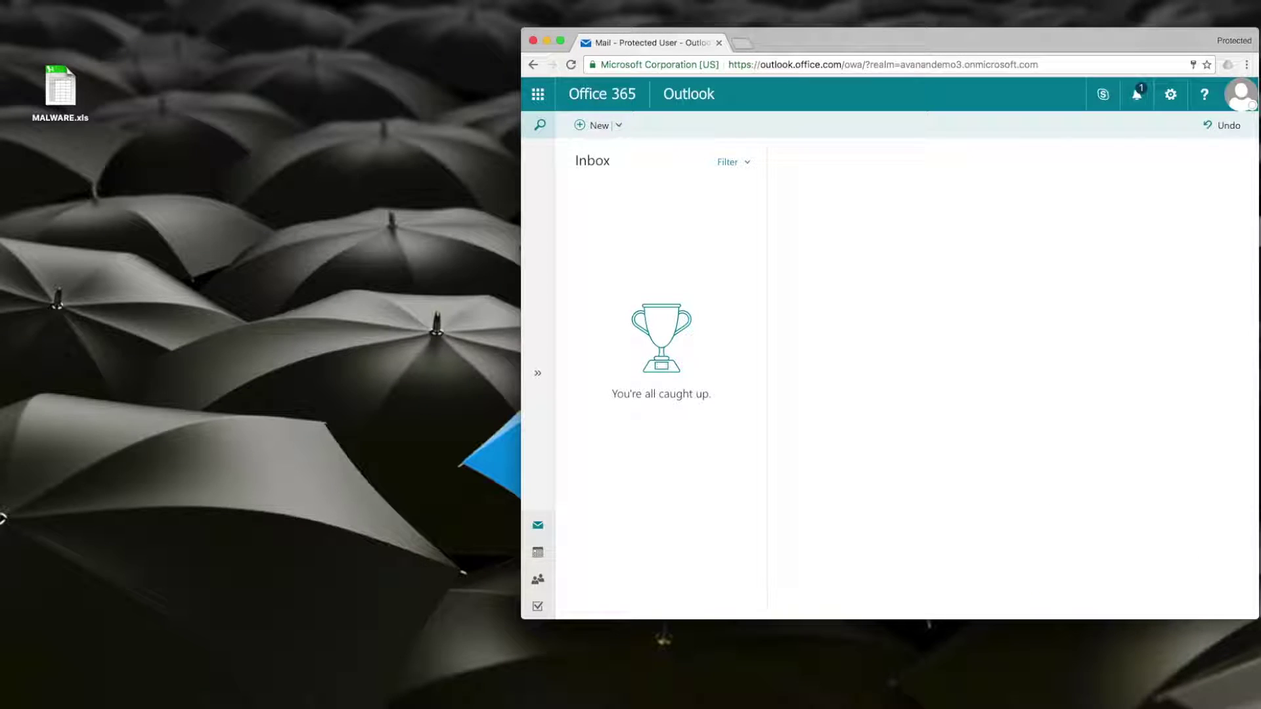
Step: Bring the Gmail window forward and start a blank new message
{"action": "key", "text": "super+Tab"}
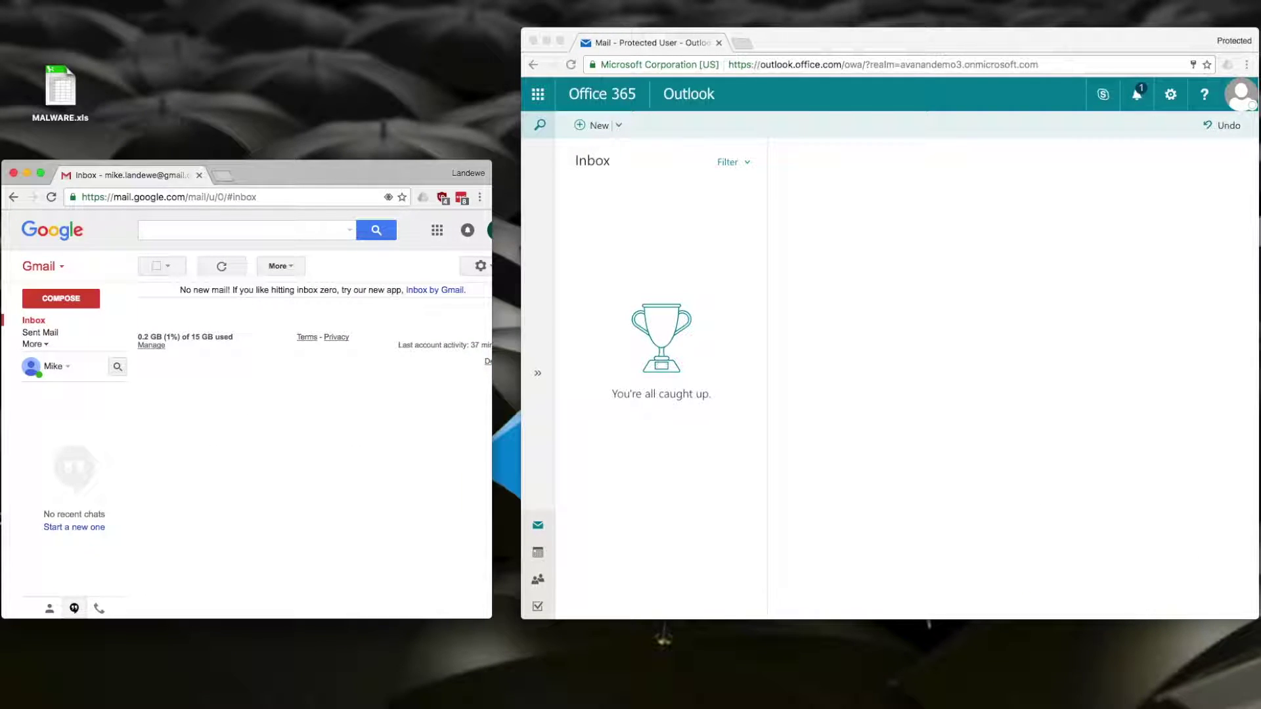
{"action": "left_click", "coordinate": [75, 304]}
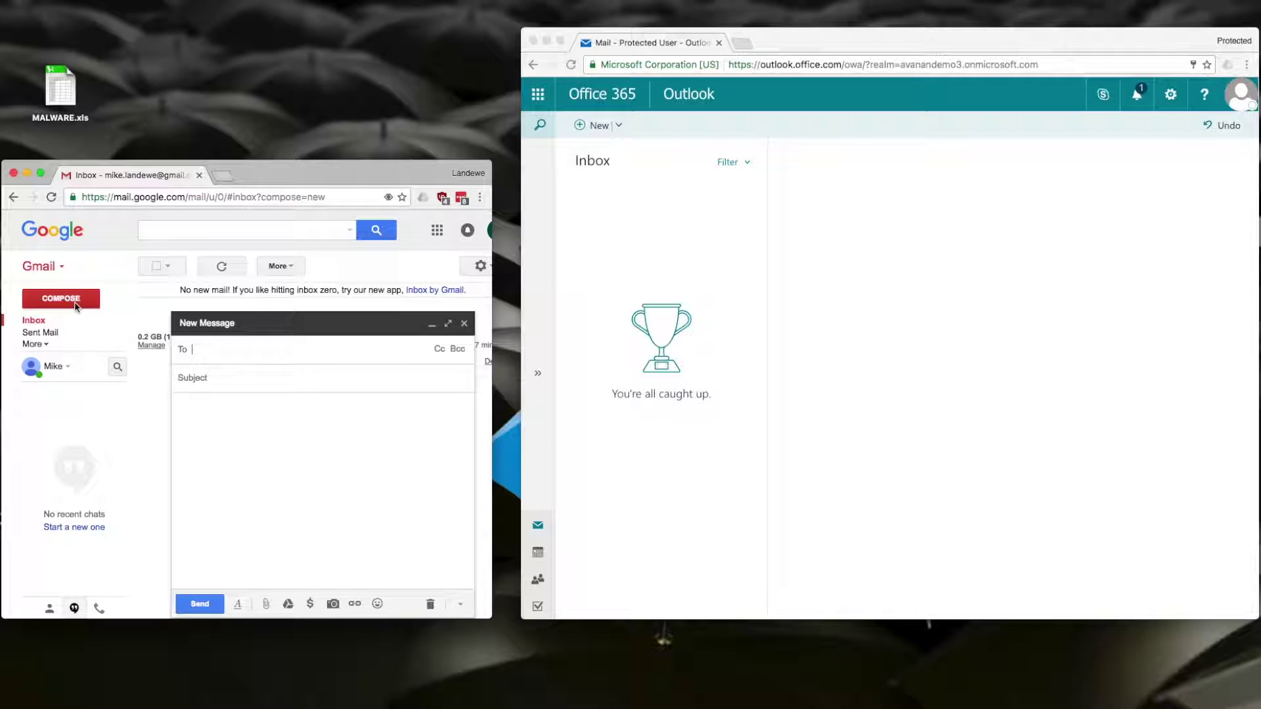
Step: Address the draft to Office 365 User, subject 'This is malware', body 'I've attached an infected spreadsheet.'
{"action": "type", "text": "O"}
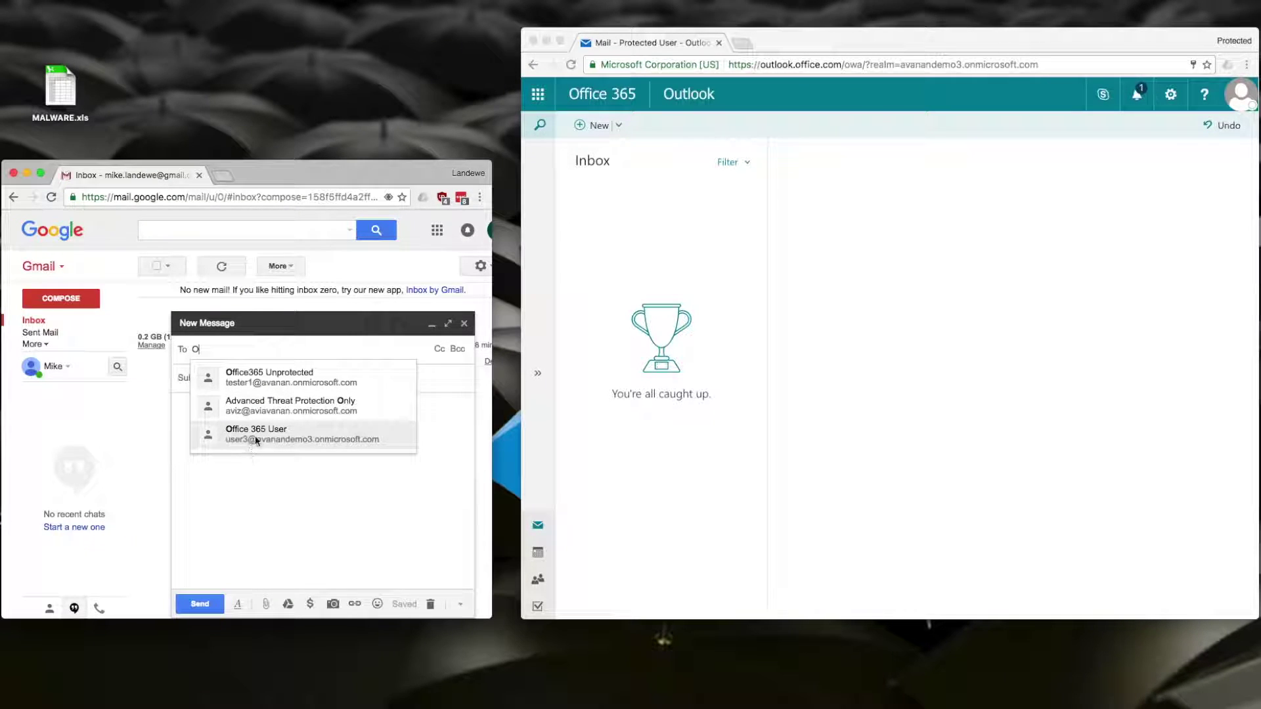
{"action": "left_click", "coordinate": [236, 434]}
{"action": "key", "text": "Tab"}
{"action": "type", "text": "This is malware"}
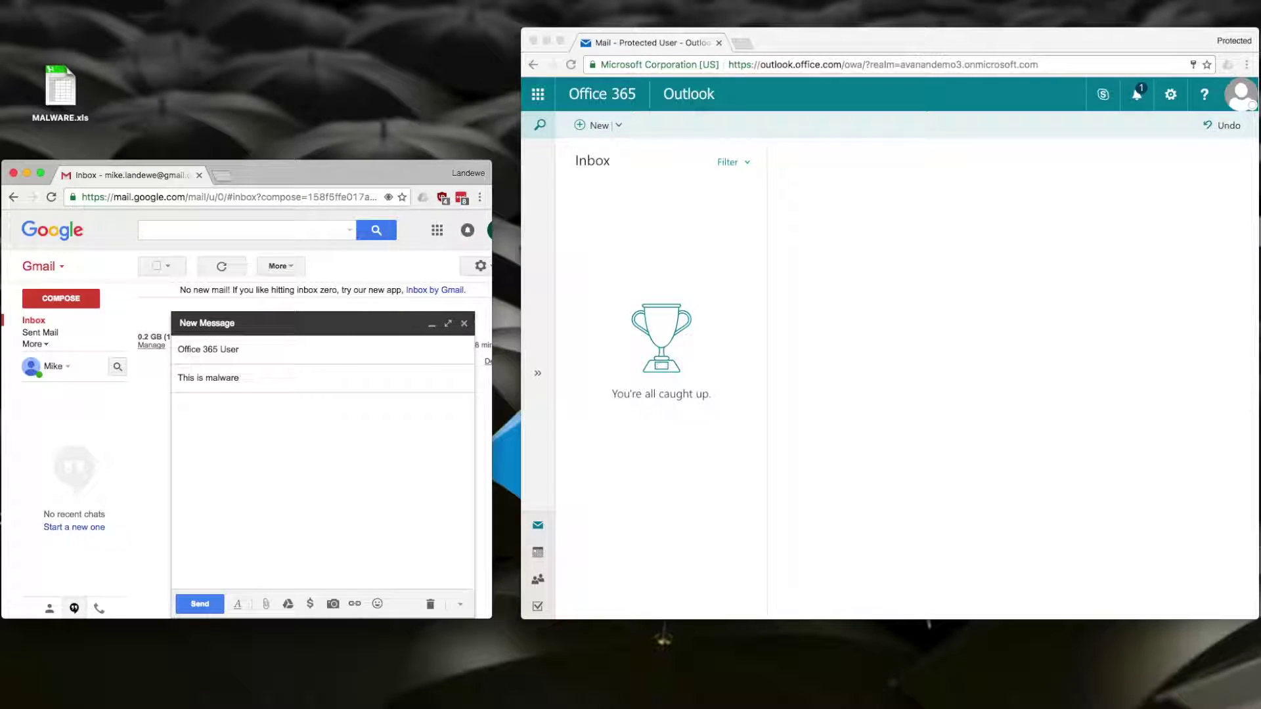
{"action": "key", "text": "Tab"}
{"action": "type", "text": "I've attached a"}
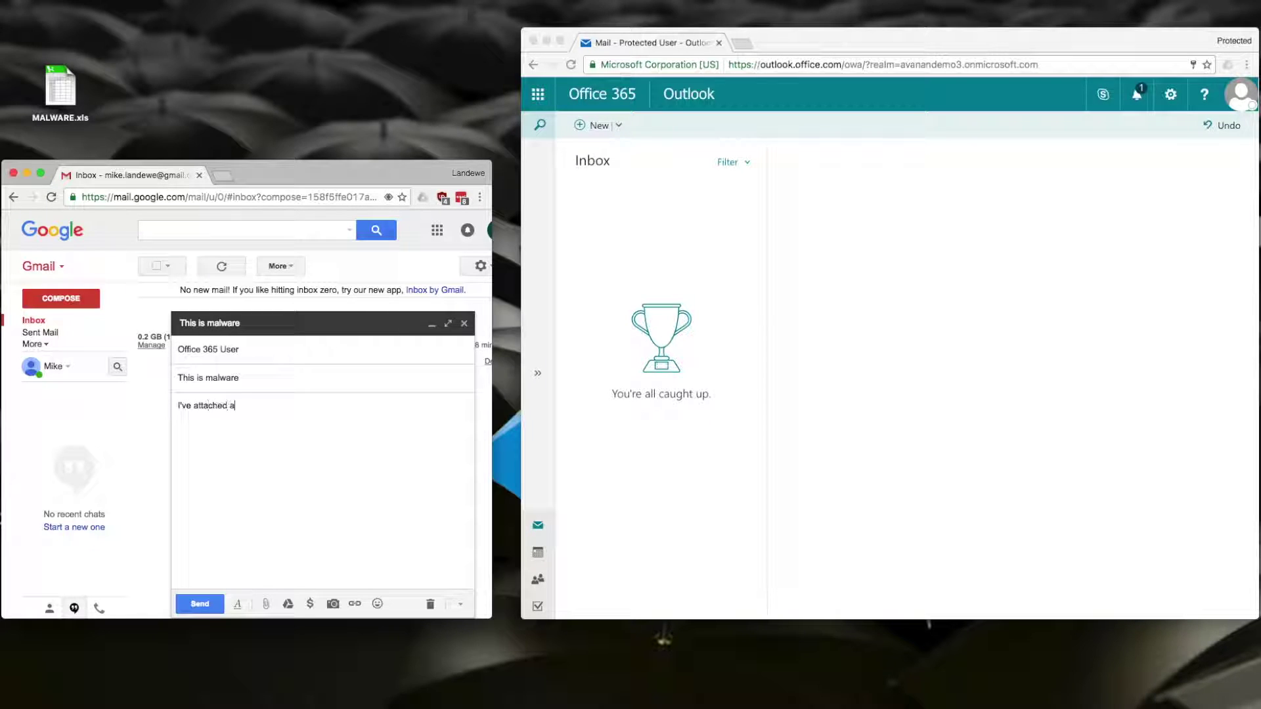
{"action": "type", "text": "n infected spreadsheet."}
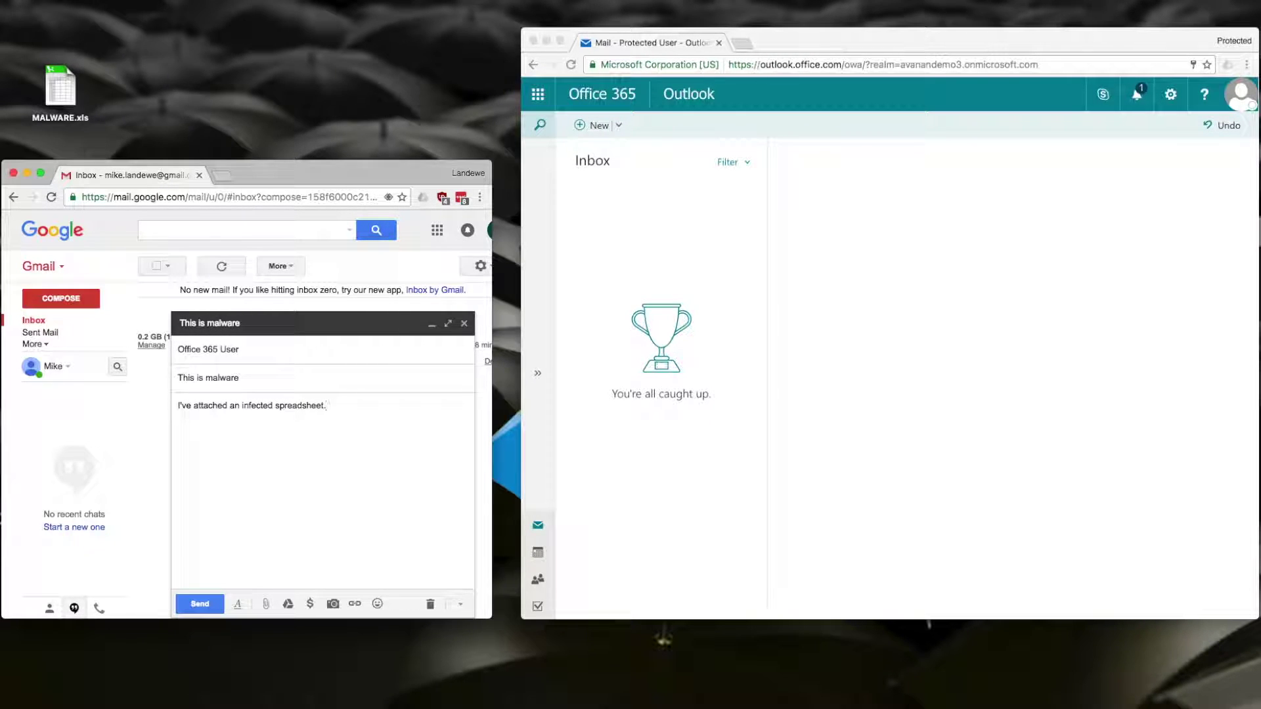
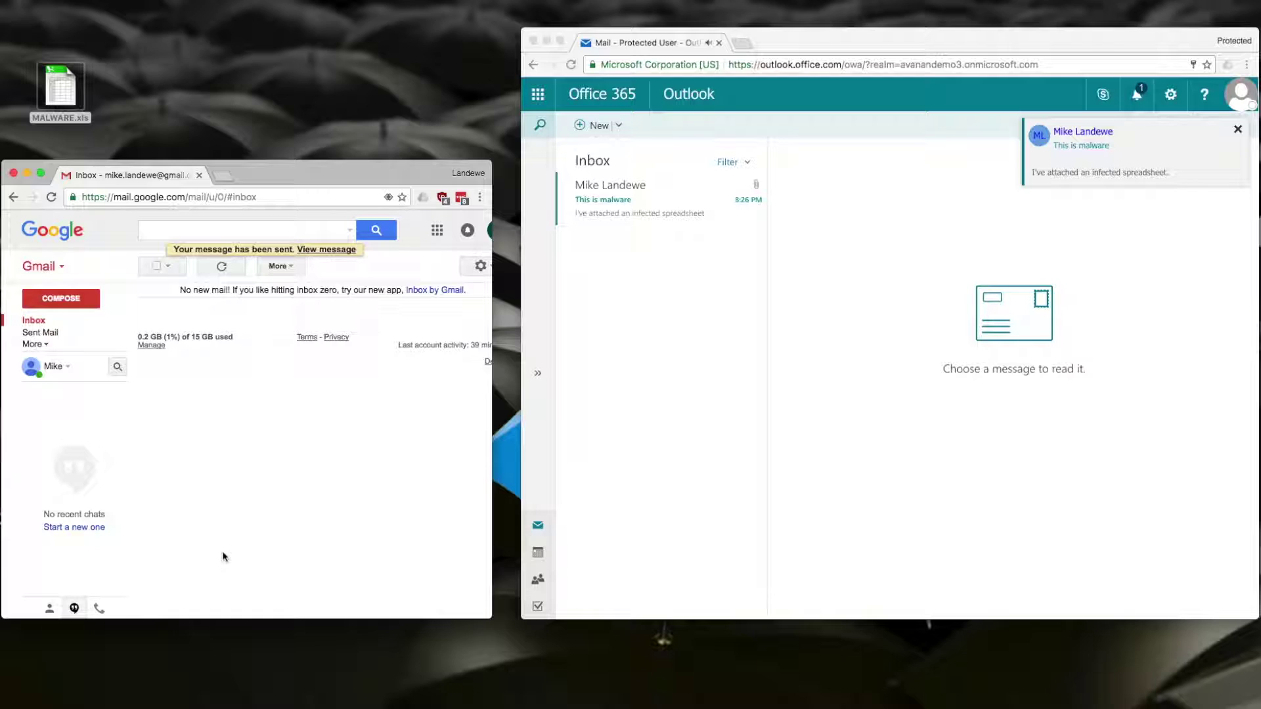
Step: Dismiss the new-mail popup and open the 'This is malware' email to show its MALWARE.xls attachment
{"action": "left_click", "coordinate": [662, 194]}
{"action": "left_click", "coordinate": [662, 195]}
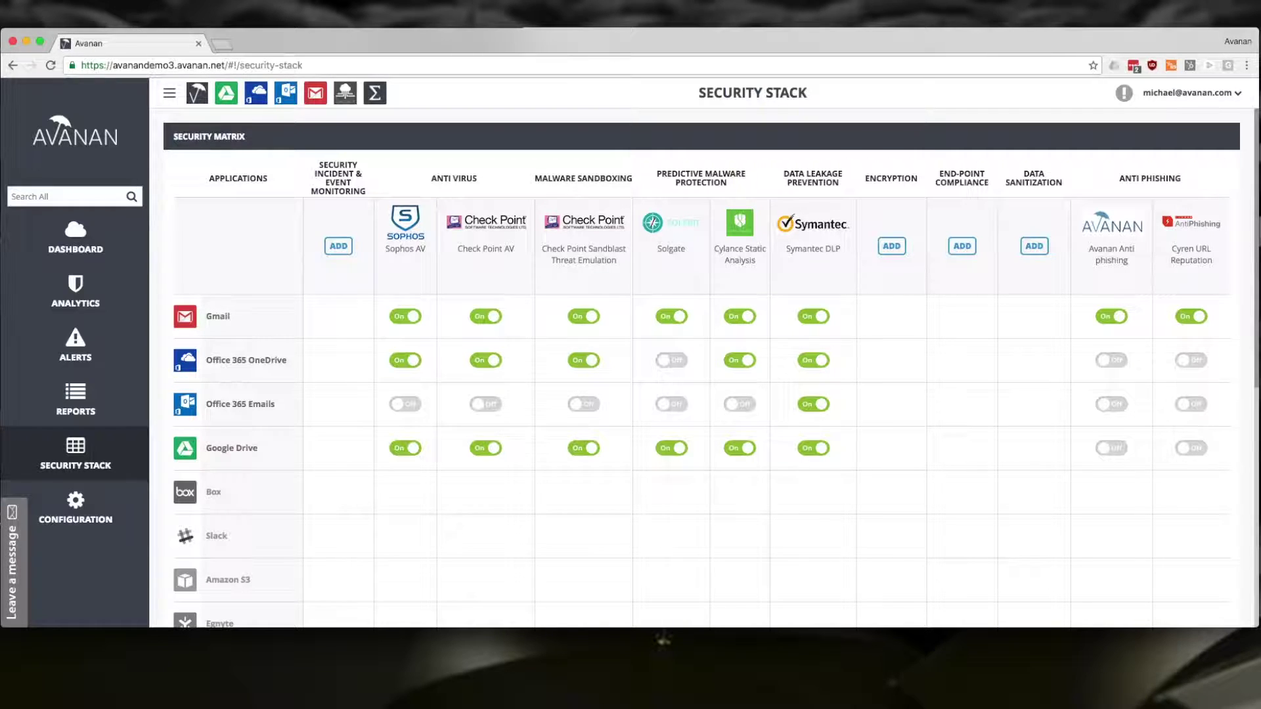
{"action": "scroll", "coordinate": [362, 570], "scroll_direction": "down", "scroll_amount": 3}
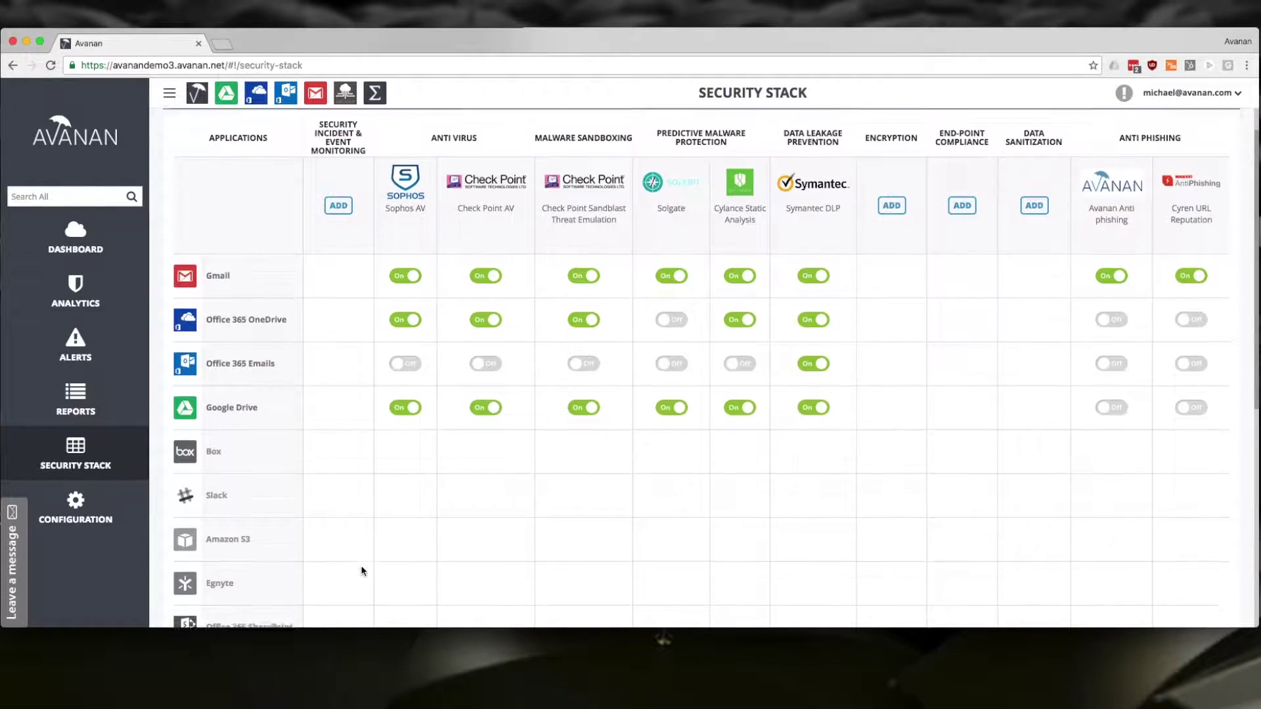
{"action": "scroll", "coordinate": [361, 570], "scroll_direction": "down", "scroll_amount": 6}
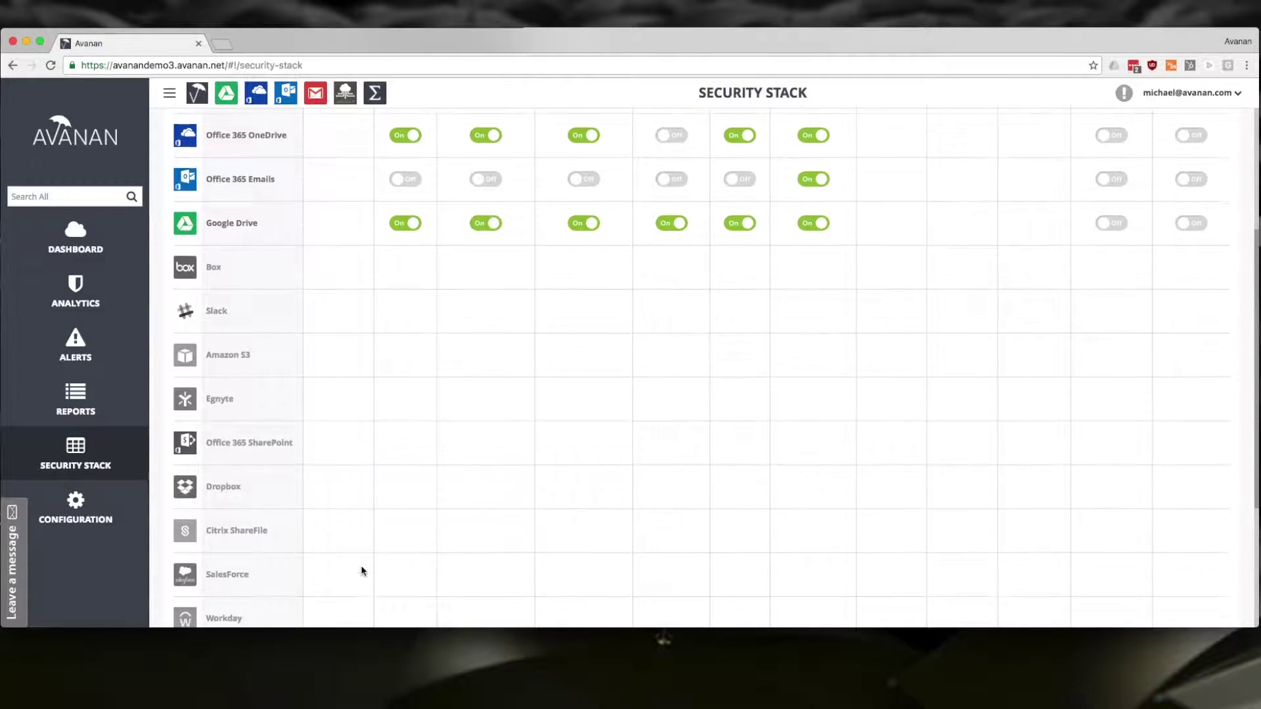
{"action": "scroll", "coordinate": [361, 570], "scroll_direction": "down", "scroll_amount": 5}
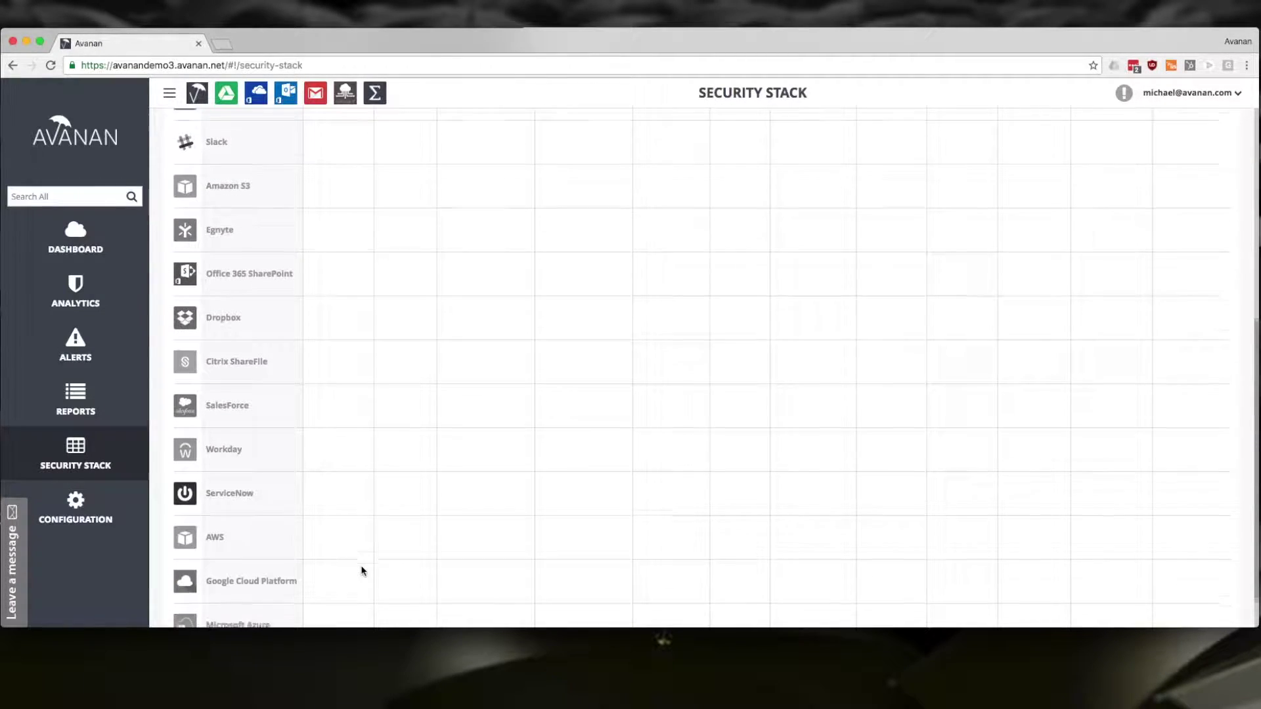
{"action": "scroll", "coordinate": [361, 570], "scroll_direction": "up", "scroll_amount": 10}
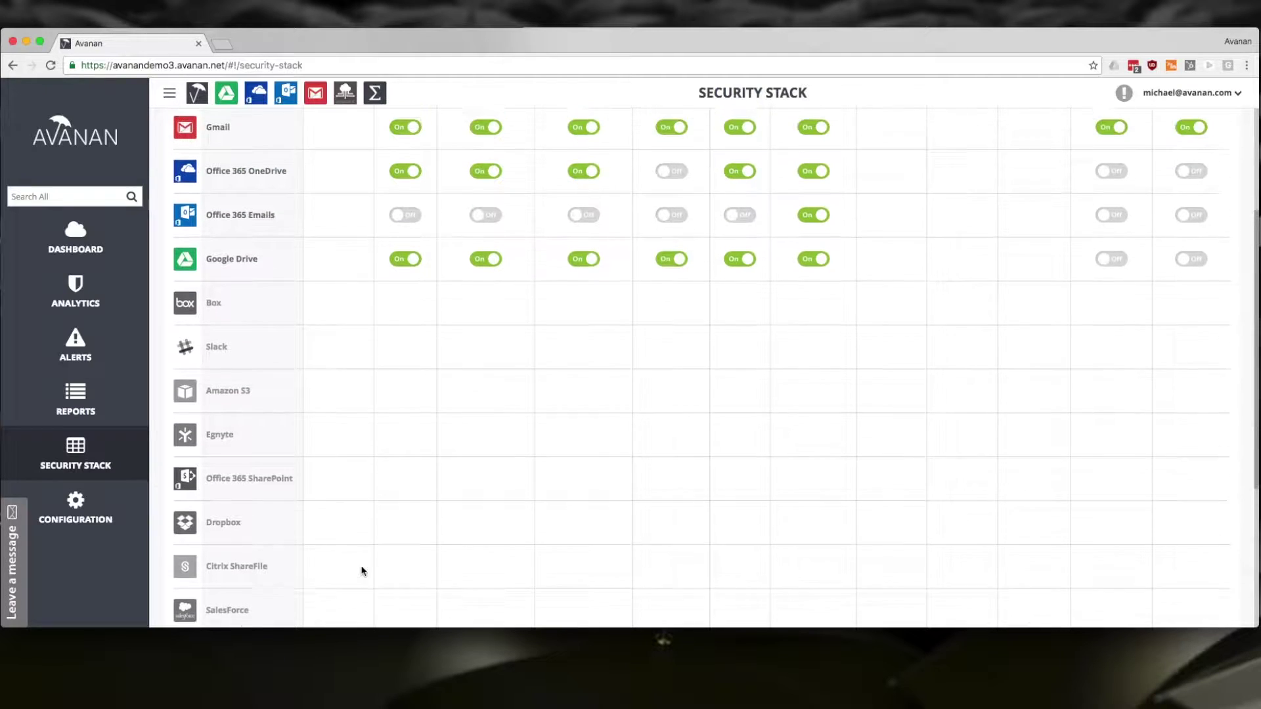
{"action": "scroll", "coordinate": [362, 570], "scroll_direction": "up", "scroll_amount": 4}
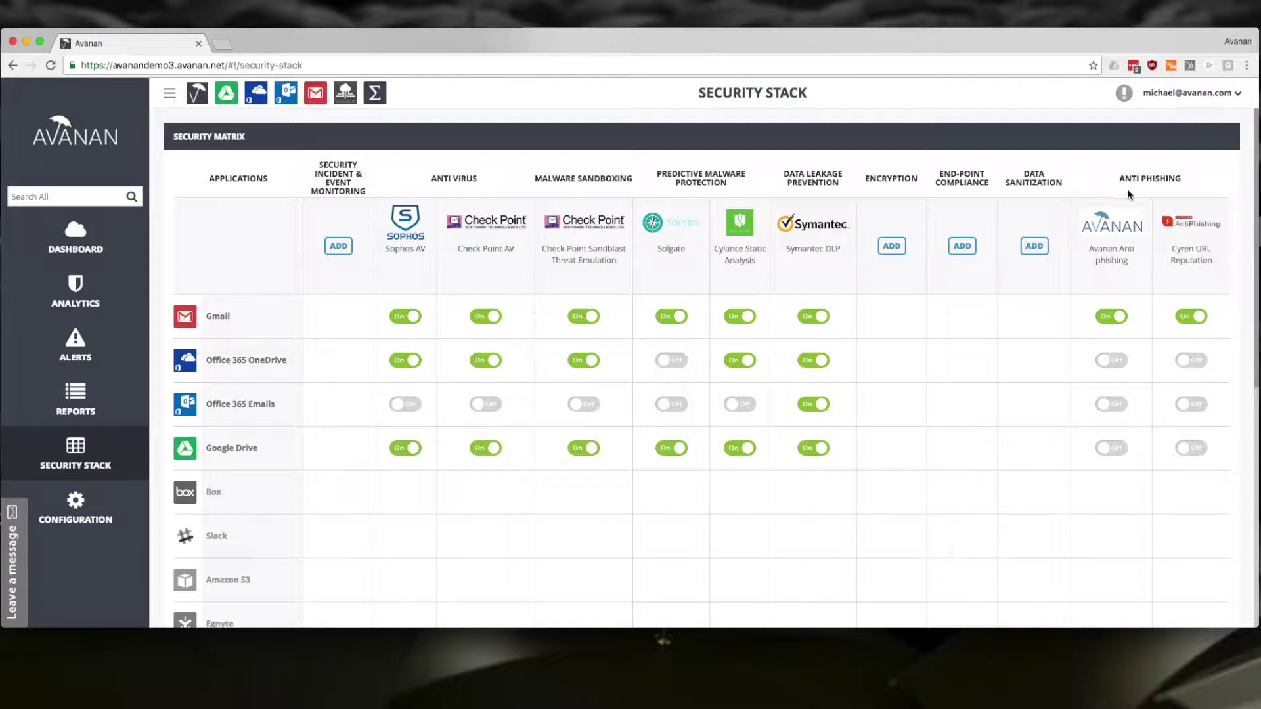
Step: Turn on Sophos, Check Point, Avanan Anti-phishing and Cyren URL Reputation for Office 365 Emails, then minimize Avanan
{"action": "left_click", "coordinate": [401, 411]}
{"action": "left_click", "coordinate": [495, 406]}
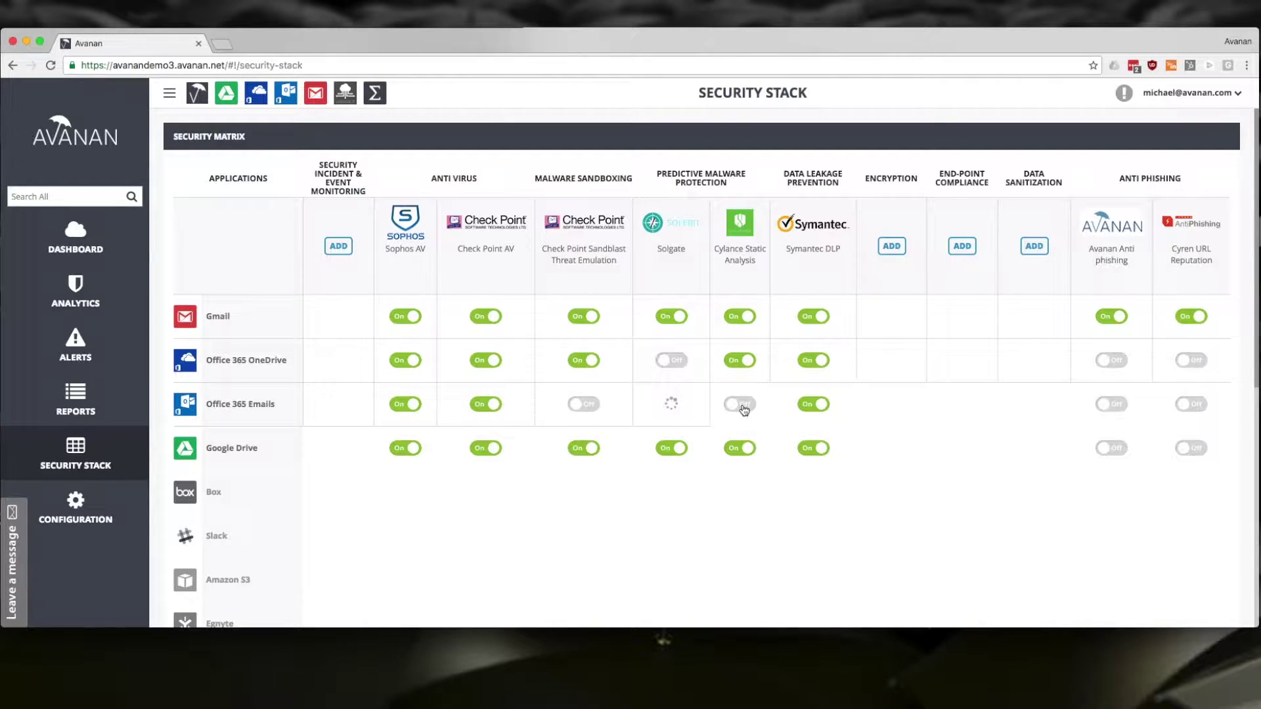
{"action": "left_click", "coordinate": [1109, 404]}
{"action": "left_click", "coordinate": [1192, 404]}
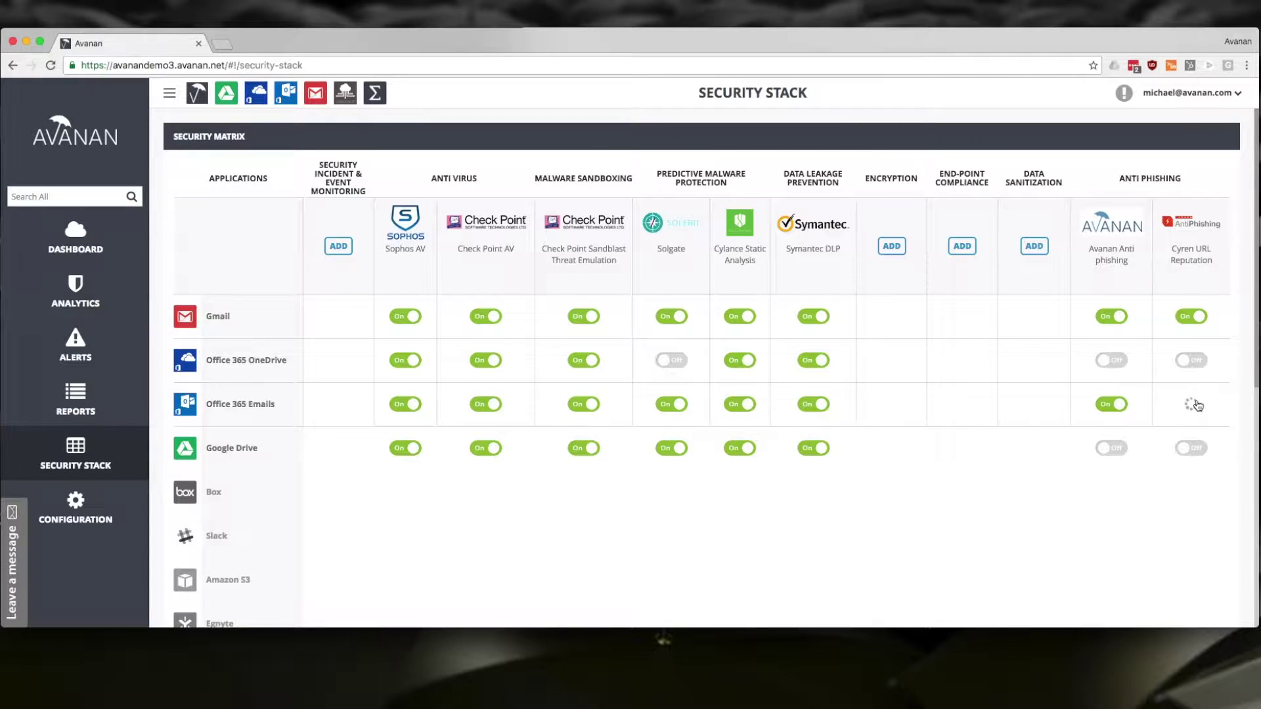
{"action": "left_click", "coordinate": [26, 41]}
Step: Start a new Gmail message to Office 365 User with subject 'This is the same malware'
{"action": "left_click", "coordinate": [61, 298]}
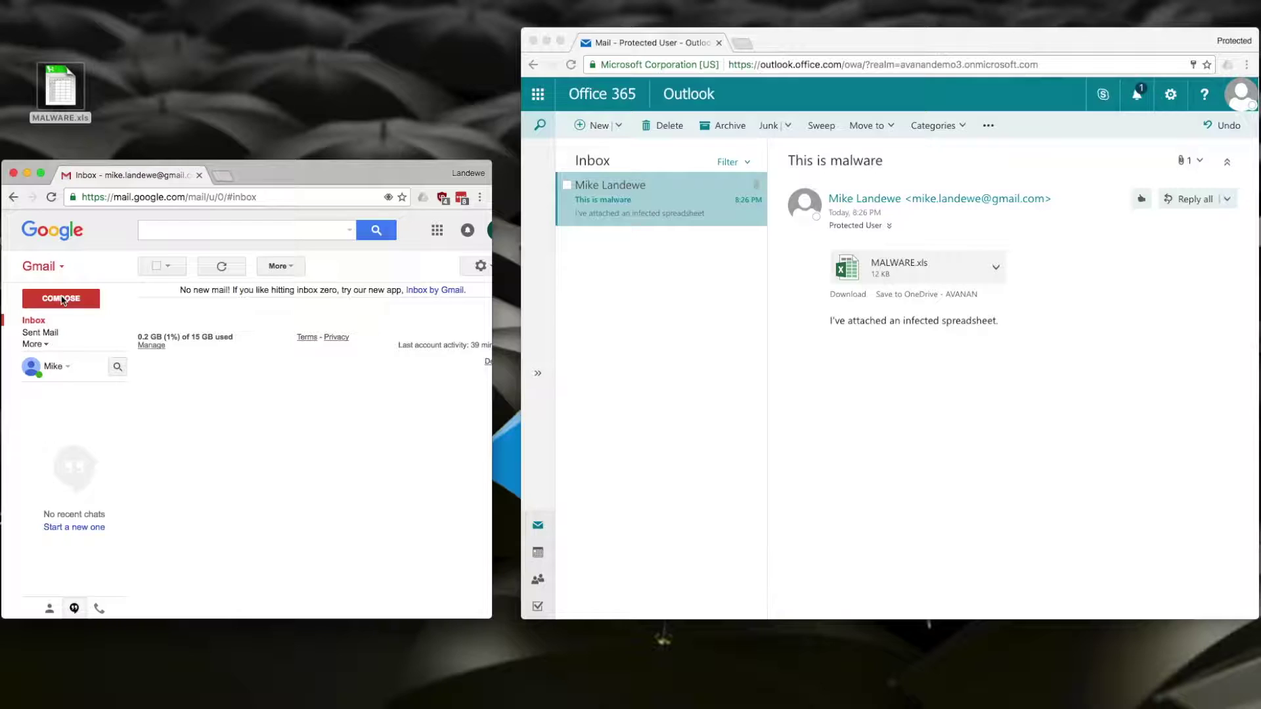
{"action": "type", "text": "of"}
{"action": "left_click", "coordinate": [247, 408]}
{"action": "left_click", "coordinate": [216, 376]}
{"action": "type", "text": "This is the same malware"}
Step: Write 'An infected spreadsheet is attached.', attach MALWARE.xls from the desktop, and send it
{"action": "left_click", "coordinate": [222, 424]}
{"action": "type", "text": "An infected spreadsheet is attached."}
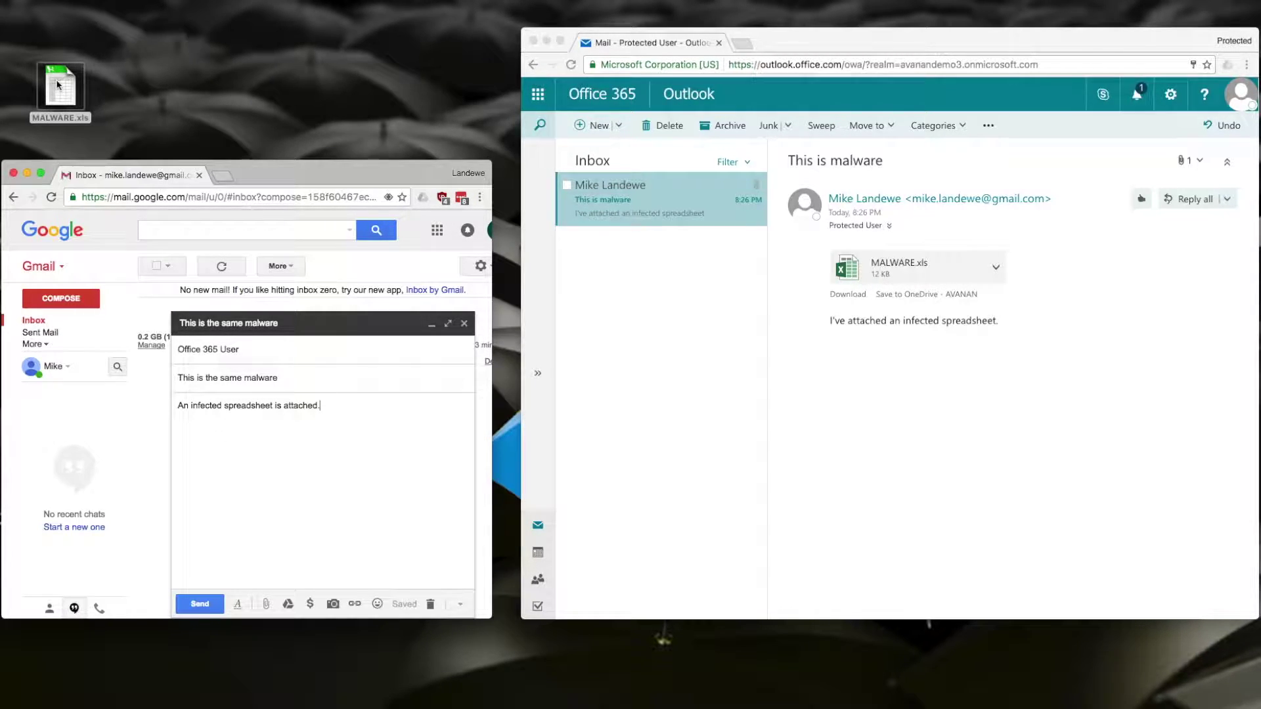
{"action": "left_click_drag", "start_coordinate": [58, 84], "coordinate": [284, 465]}
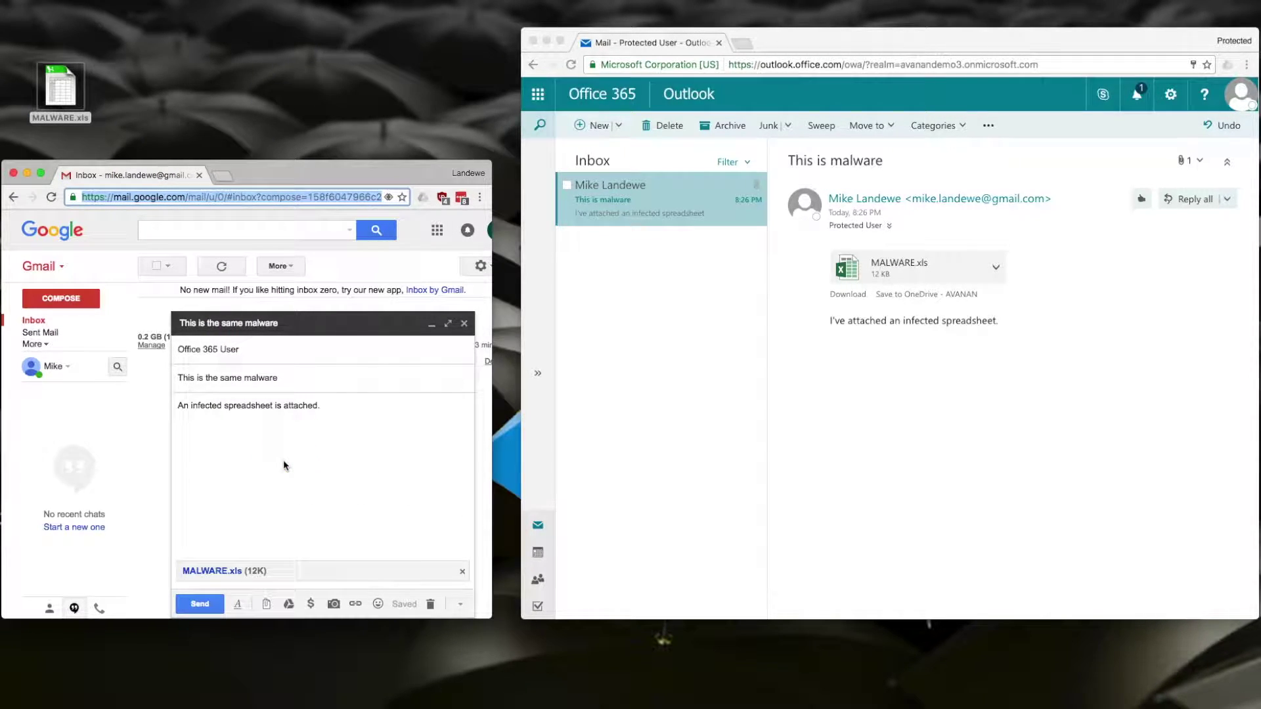
{"action": "left_click", "coordinate": [197, 605]}
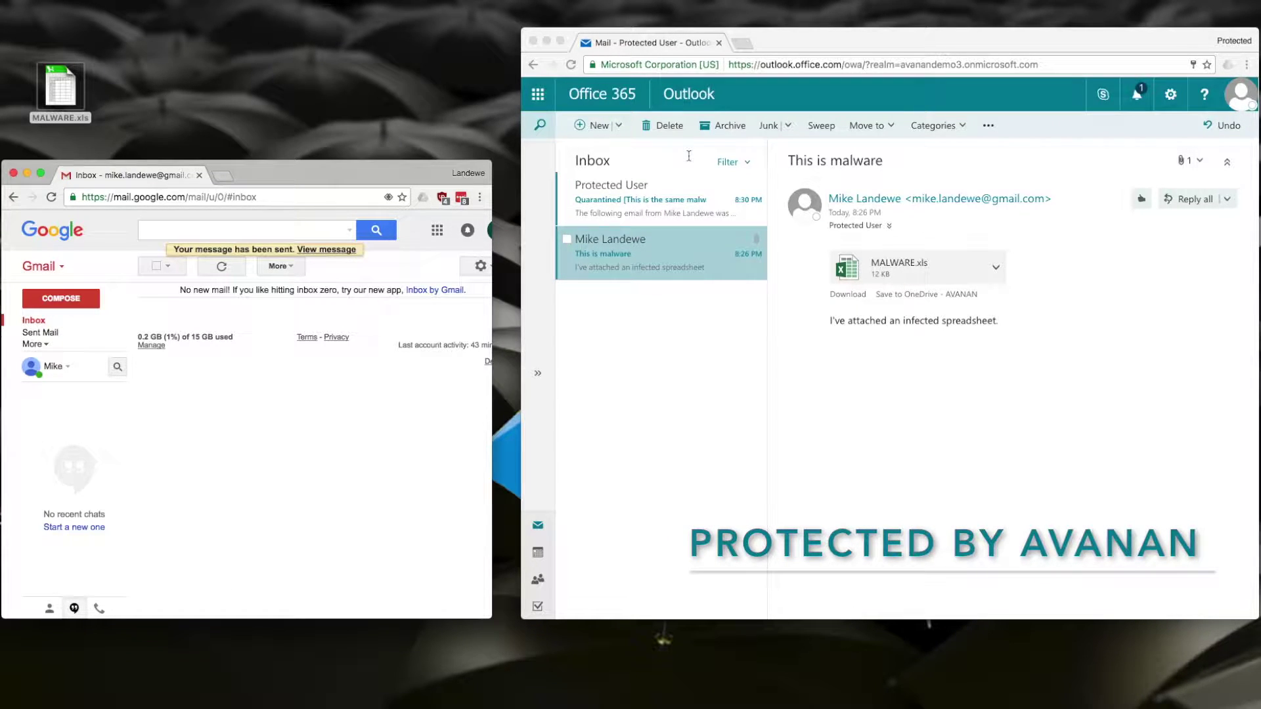
Step: Open the new 'Protected User – Quarantined' notice in the Outlook Inbox
{"action": "left_click", "coordinate": [660, 201]}
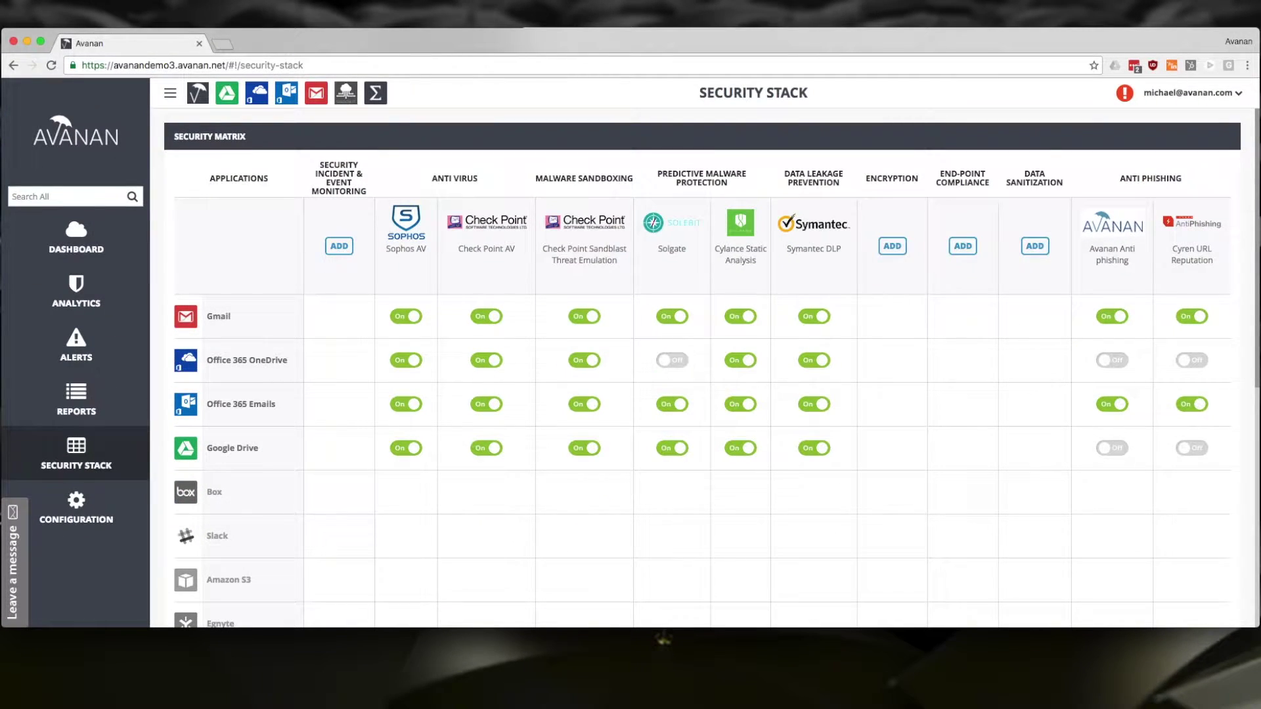
Step: Open the Avanan Dashboard and view the detection details for the MALWARE.xls alert
{"action": "left_click", "coordinate": [83, 231]}
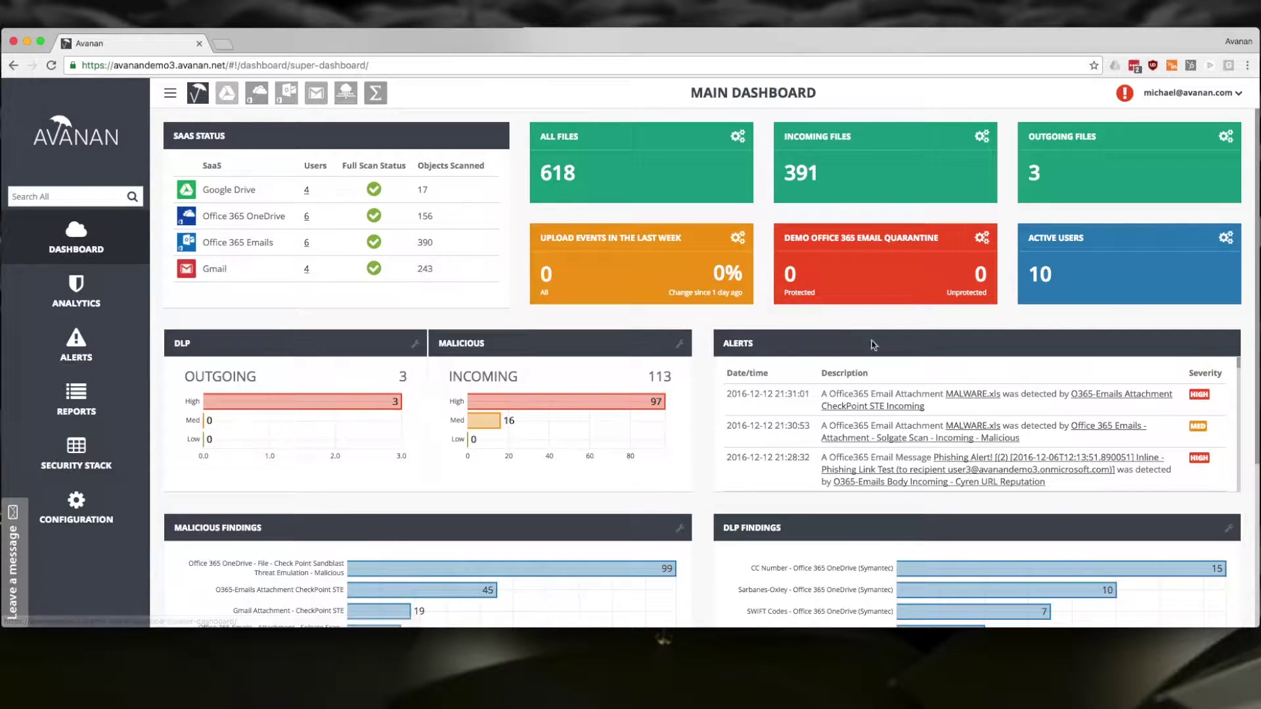
{"action": "left_click", "coordinate": [954, 394]}
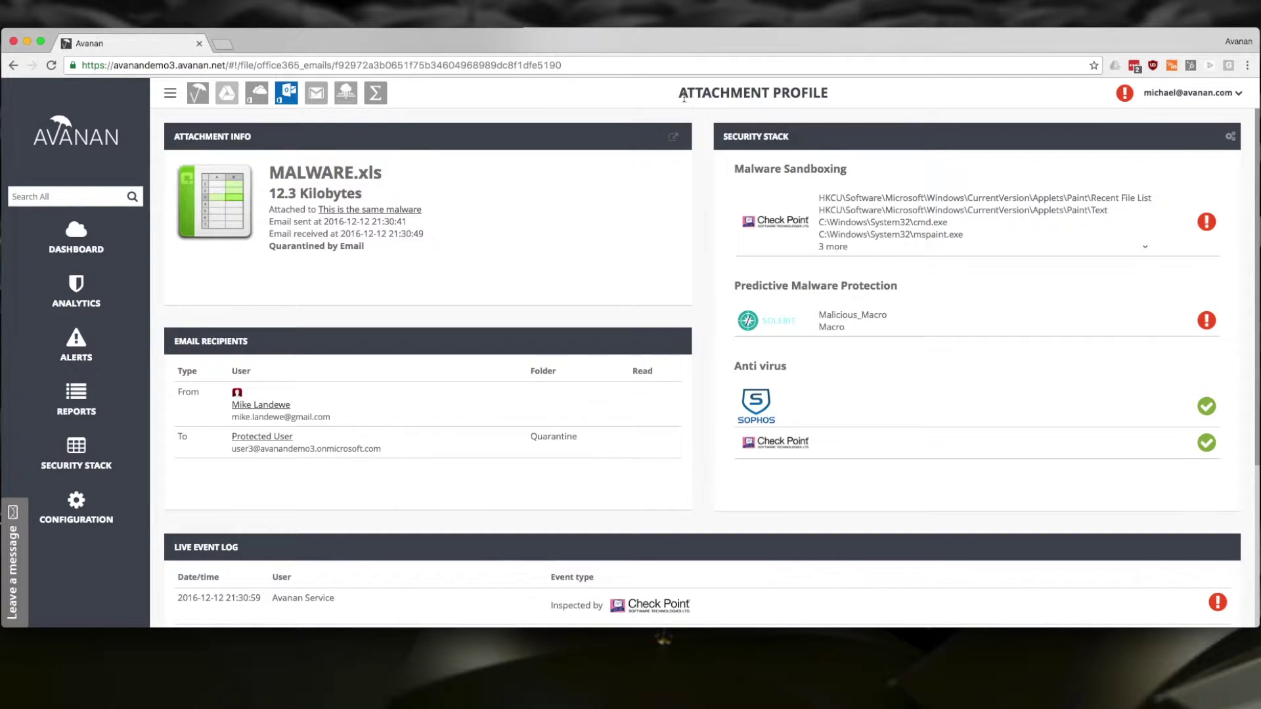
Step: Minimize the Avanan console and the Gmail window, leaving Outlook on the web visible
{"action": "left_click", "coordinate": [27, 42]}
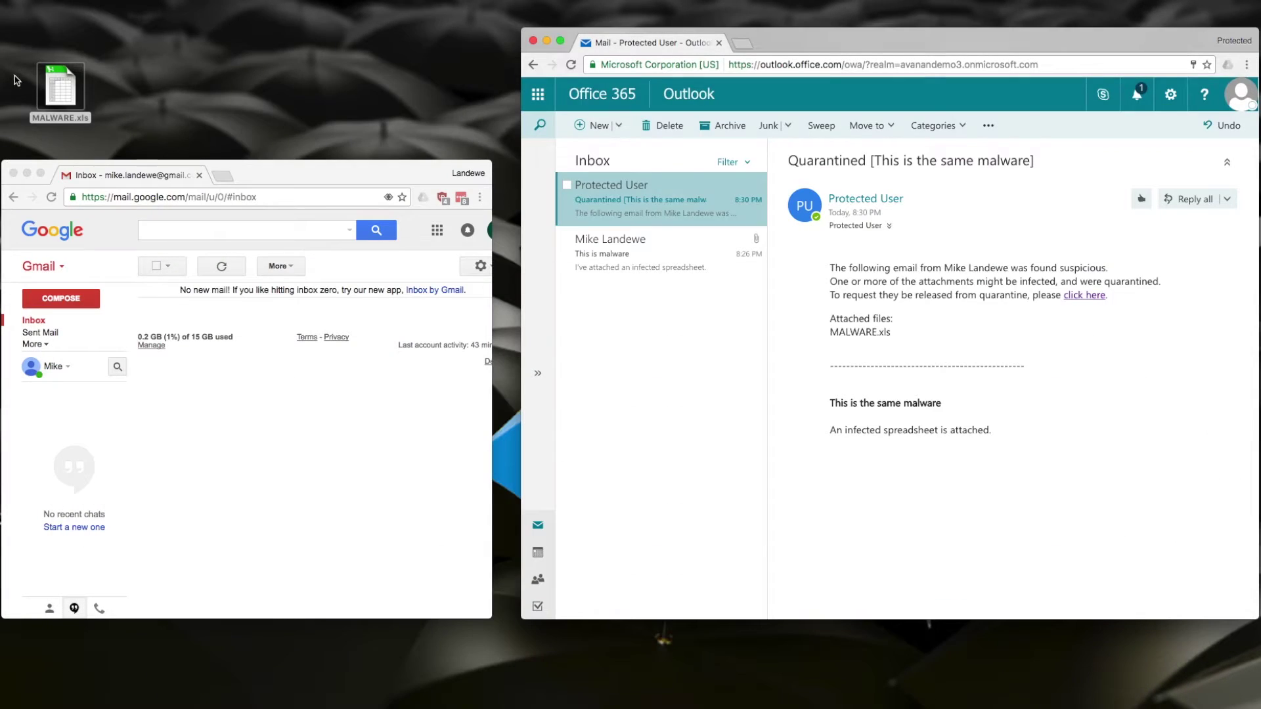
{"action": "left_click", "coordinate": [27, 170]}
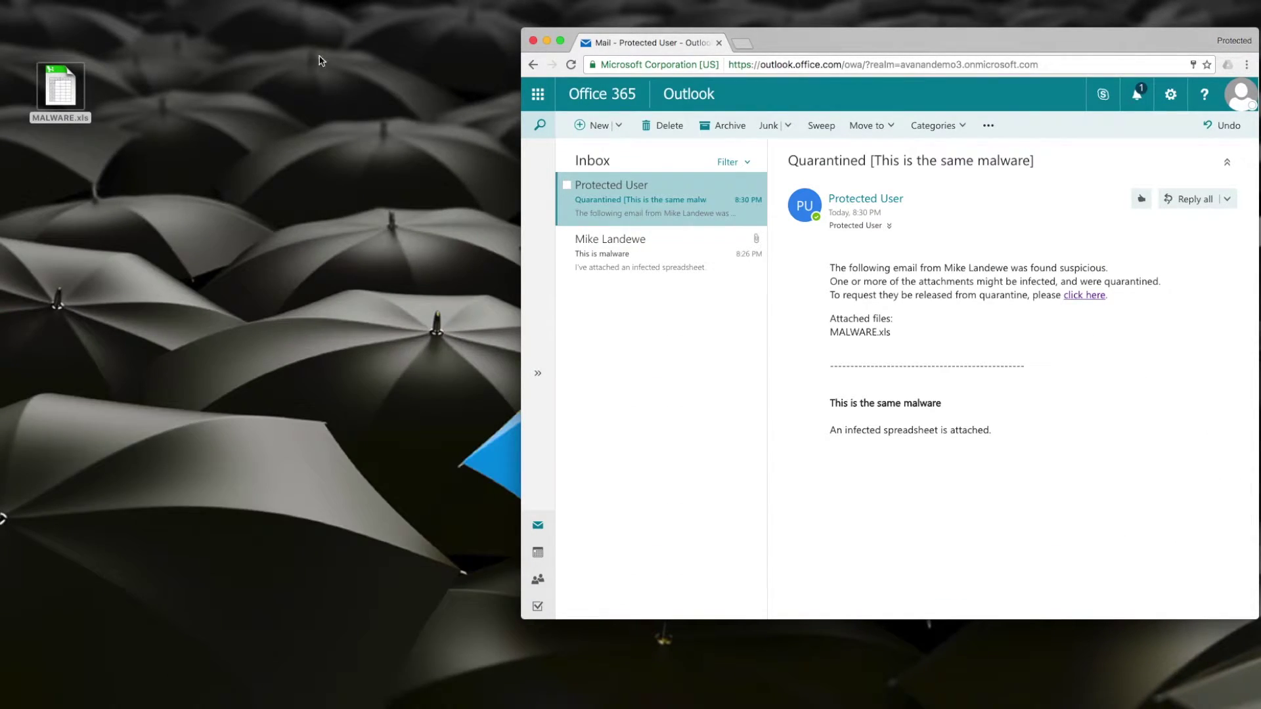